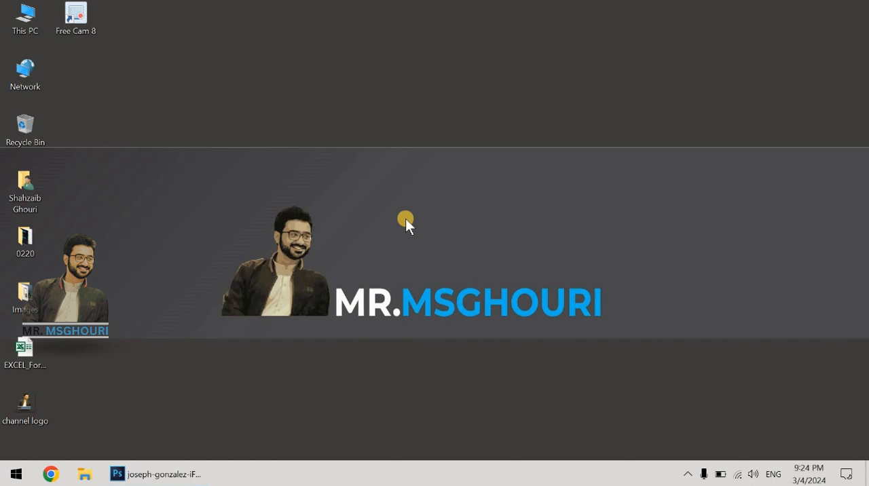
Step: Switch to Photoshop with the portrait photo and look through the Dodge, Burn and Sponge tool group
left_click(171, 474)
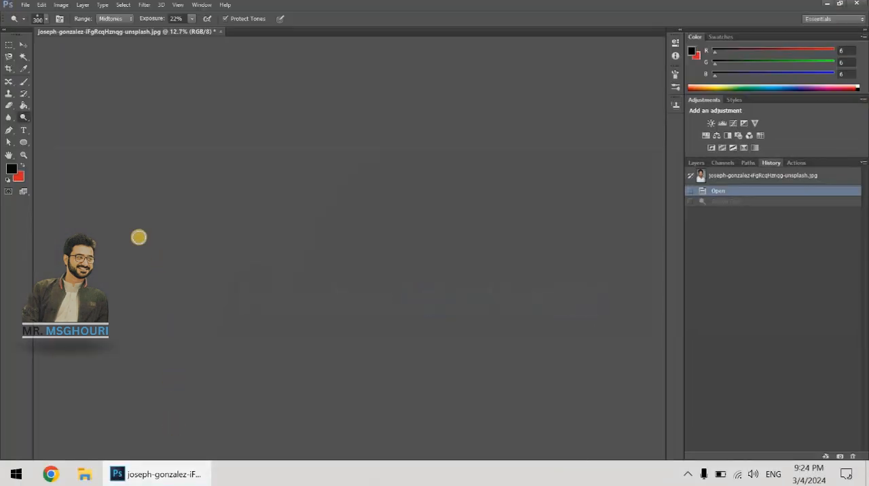
left_click_drag(25, 115, 82, 124)
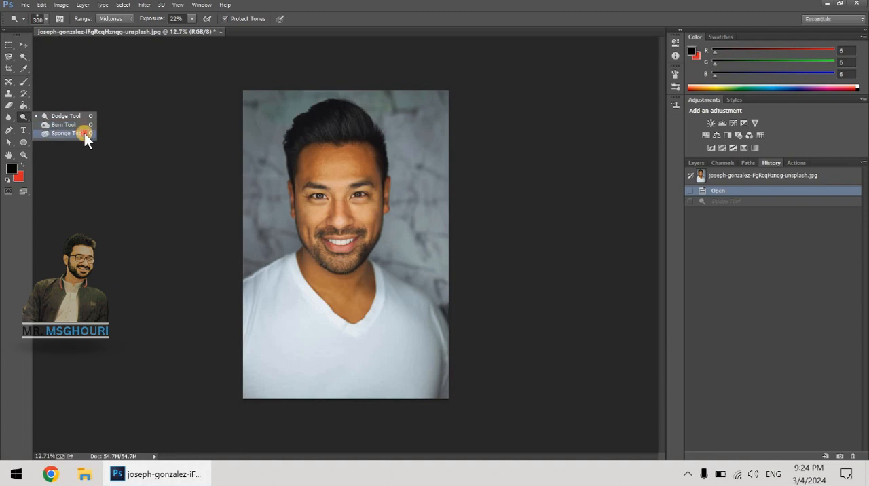
left_click(379, 8)
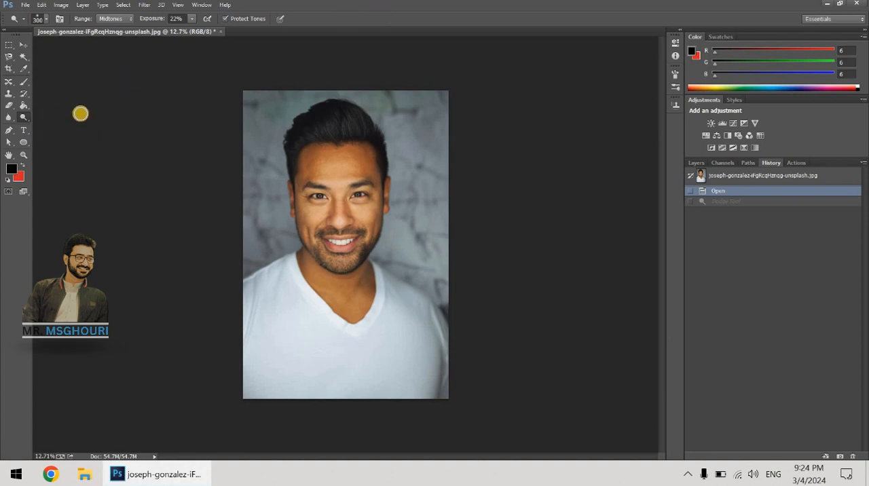
left_click_drag(26, 118, 61, 120)
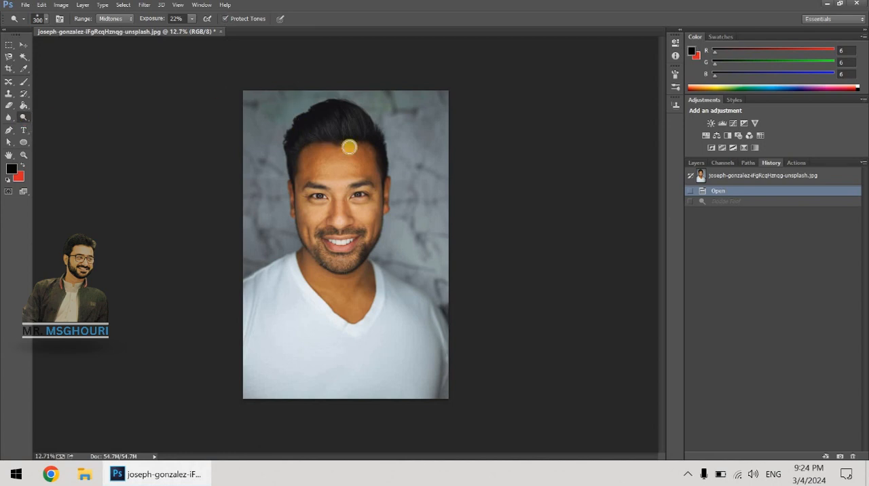
Step: Lighten the man's forehead with the Dodge Tool set to the Midtones range and 14% exposure, with Protect Tones on
key("ctrl+plus")
scroll(343, 146, "up", 5)
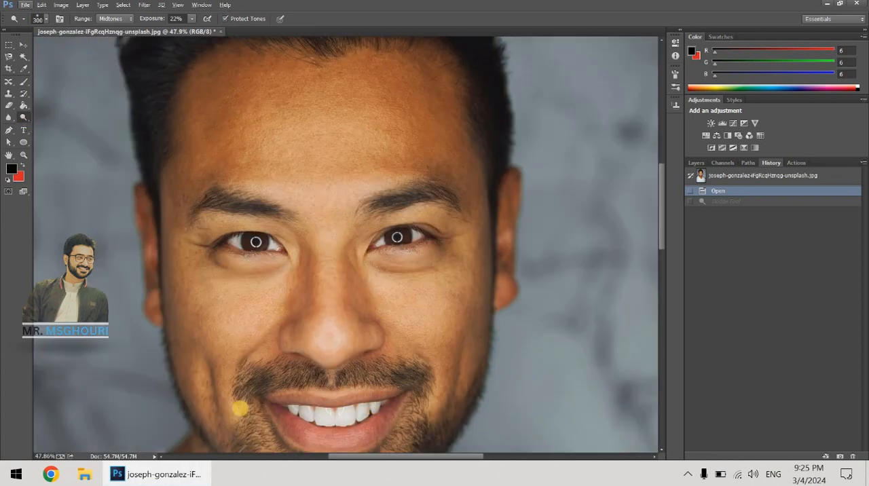
left_click(25, 117)
left_click(55, 114)
left_click(119, 20)
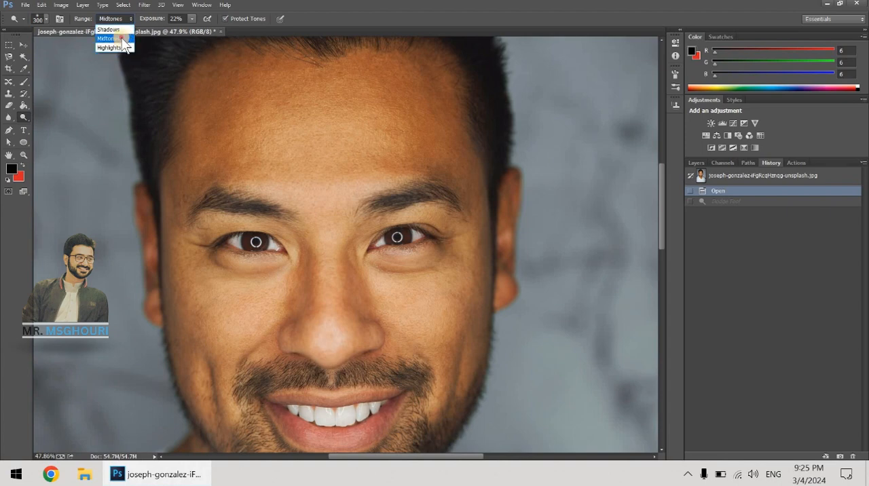
left_click(123, 39)
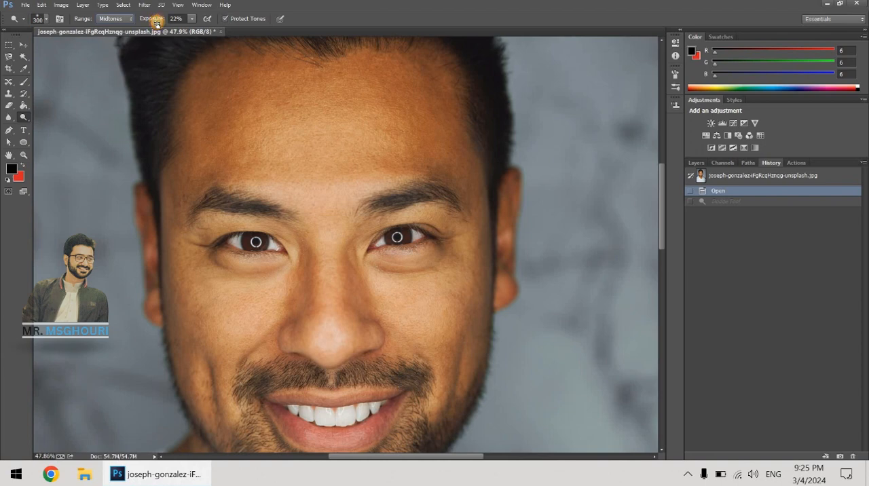
left_click_drag(156, 23, 154, 24)
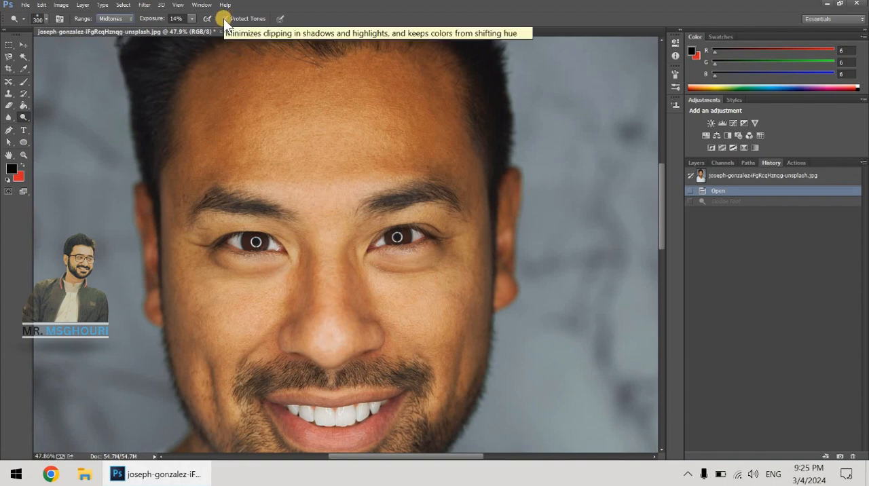
mouse_move(261, 62)
left_mouse_down()
mouse_move(187, 166)
mouse_move(234, 80)
mouse_move(251, 69)
mouse_move(185, 142)
mouse_move(169, 194)
mouse_move(251, 68)
mouse_move(223, 102)
mouse_move(185, 188)
mouse_move(243, 74)
mouse_move(194, 148)
mouse_move(215, 115)
mouse_move(326, 81)
mouse_move(372, 80)
mouse_move(457, 139)
mouse_move(464, 161)
mouse_move(417, 94)
left_mouse_up()
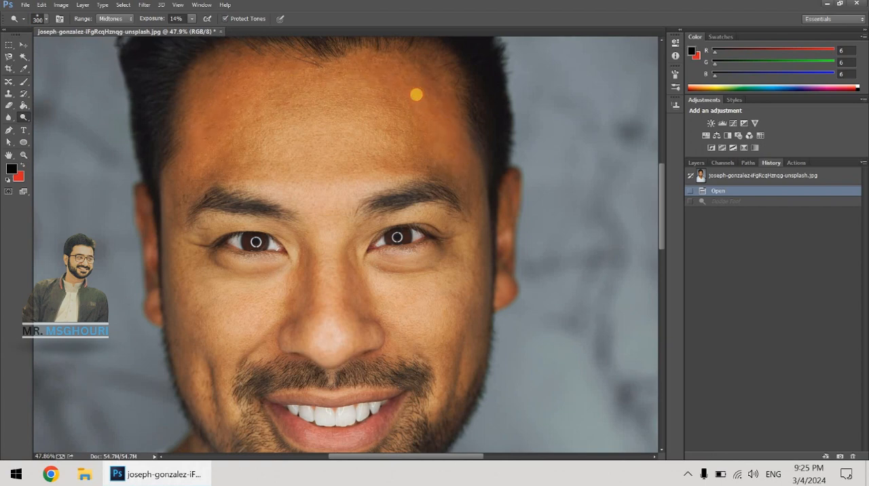
left_click_drag(449, 127, 439, 86)
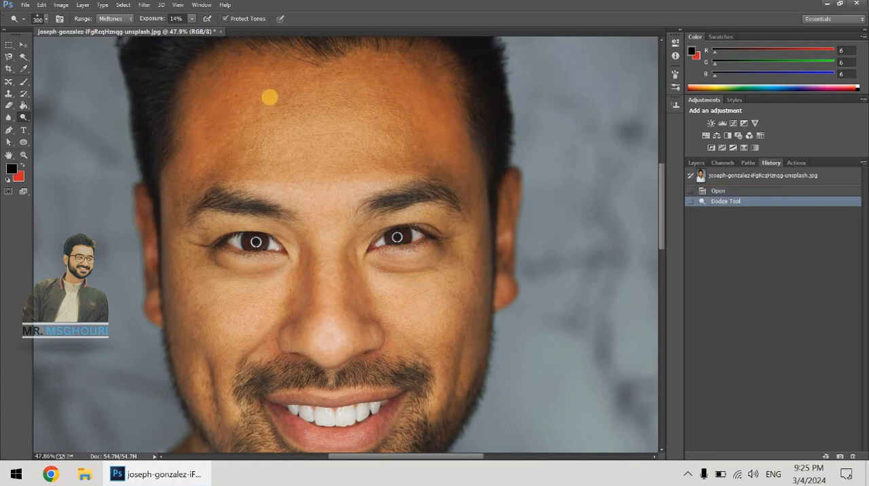
Step: Try dodging both sides of the forehead with Protect Tones off, turn the option back on and undo the dodging
left_click(225, 18)
mouse_move(239, 82)
left_mouse_down()
mouse_move(193, 177)
mouse_move(252, 62)
mouse_move(170, 176)
mouse_move(281, 71)
mouse_move(192, 162)
left_mouse_up()
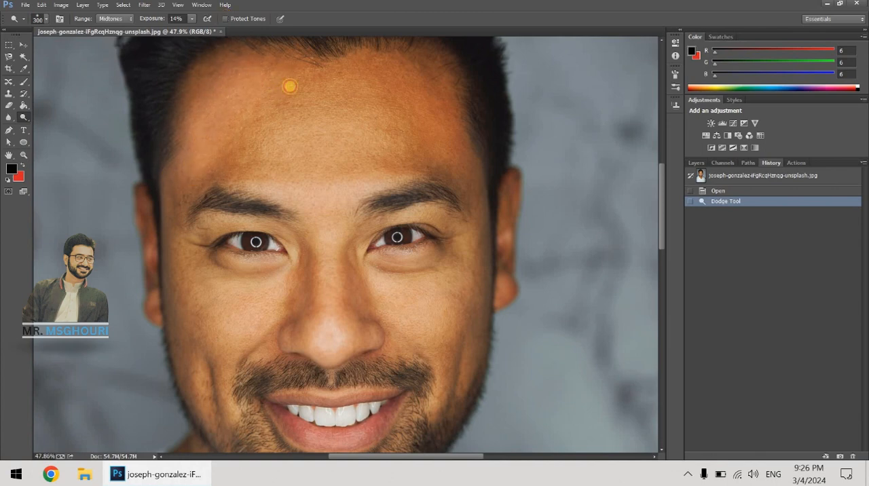
left_click_drag(433, 150, 464, 111)
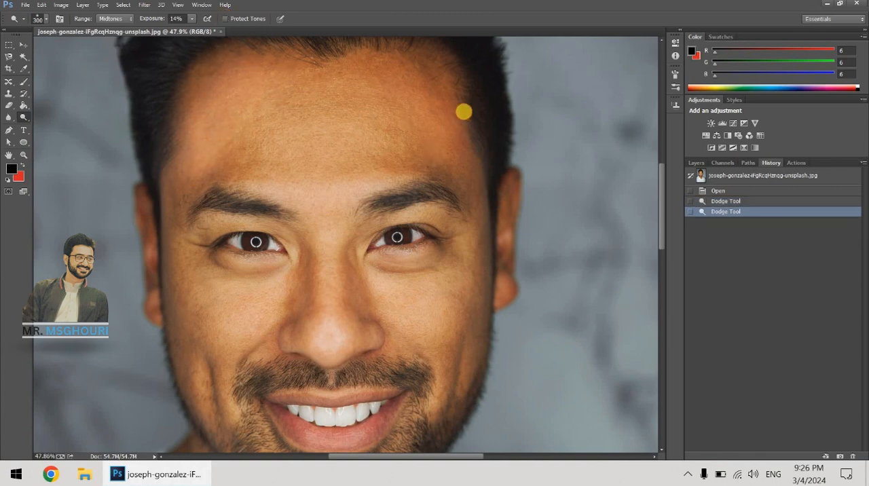
left_click(225, 19)
key("ctrl+z")
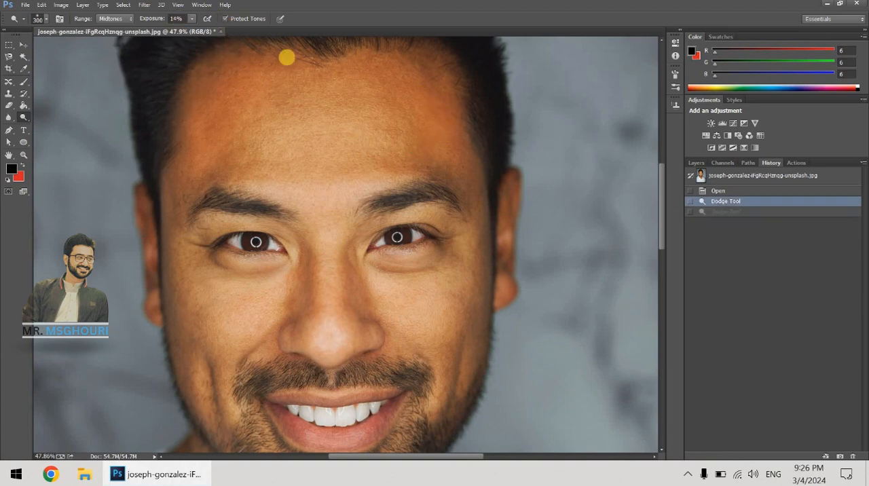
Step: Lighten the brow area, the cheeks and the outer sides of the face down to the jaw with the Dodge Tool
left_click(271, 188)
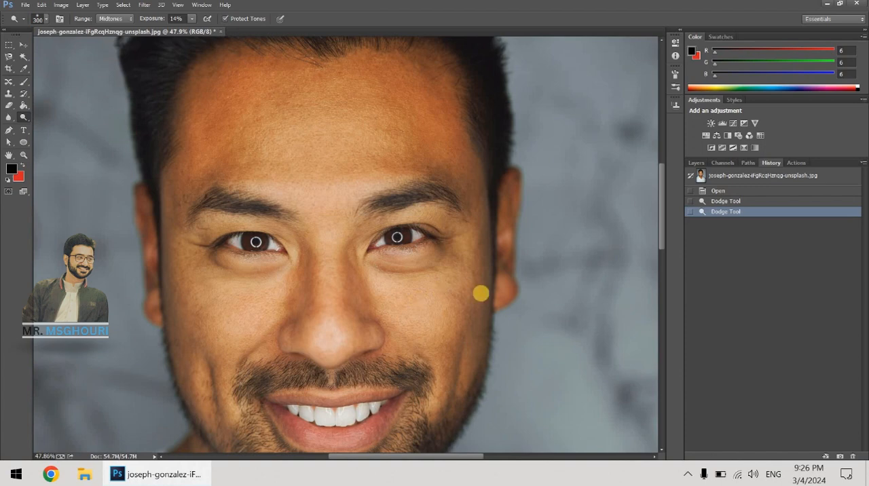
scroll(480, 293, "down", 1)
left_click_drag(477, 364, 485, 272)
mouse_move(487, 254)
left_mouse_down()
mouse_move(472, 379)
mouse_move(435, 379)
left_mouse_up()
mouse_move(208, 334)
left_mouse_down()
mouse_move(177, 281)
mouse_move(191, 348)
mouse_move(200, 351)
mouse_move(180, 340)
mouse_move(193, 376)
mouse_move(177, 306)
left_mouse_up()
mouse_move(176, 306)
left_mouse_down()
mouse_move(209, 411)
mouse_move(165, 327)
mouse_move(198, 371)
mouse_move(168, 281)
left_mouse_up()
left_click_drag(478, 323, 456, 363)
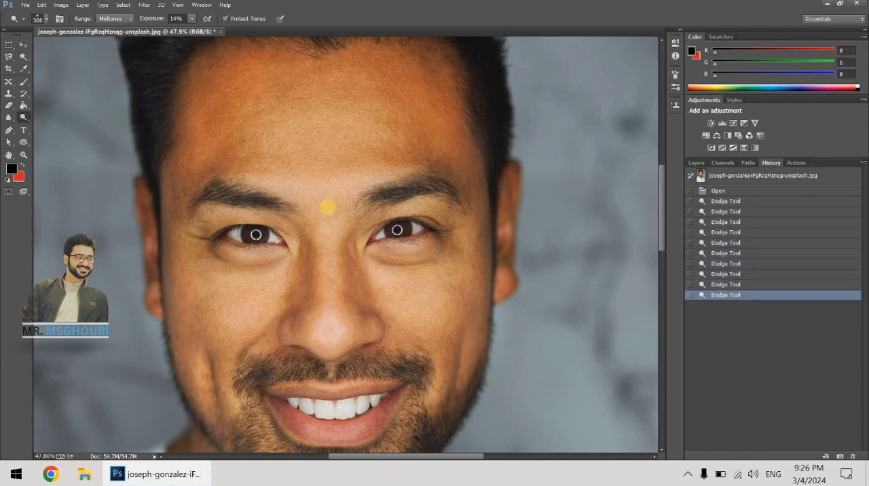
Step: Darken the nose from bridge to tip with the Burn Tool, using a brush size of 250 at 14% exposure
left_click_drag(25, 120, 62, 126)
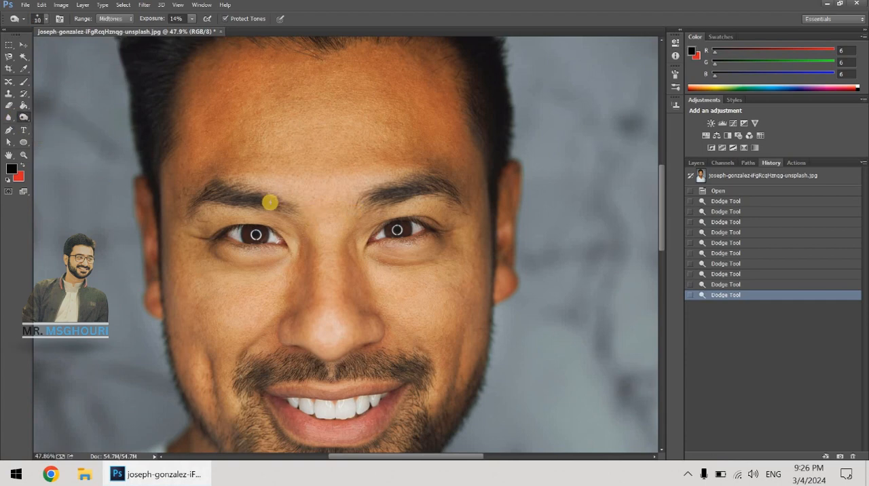
key("bracketright")
key("bracketright")
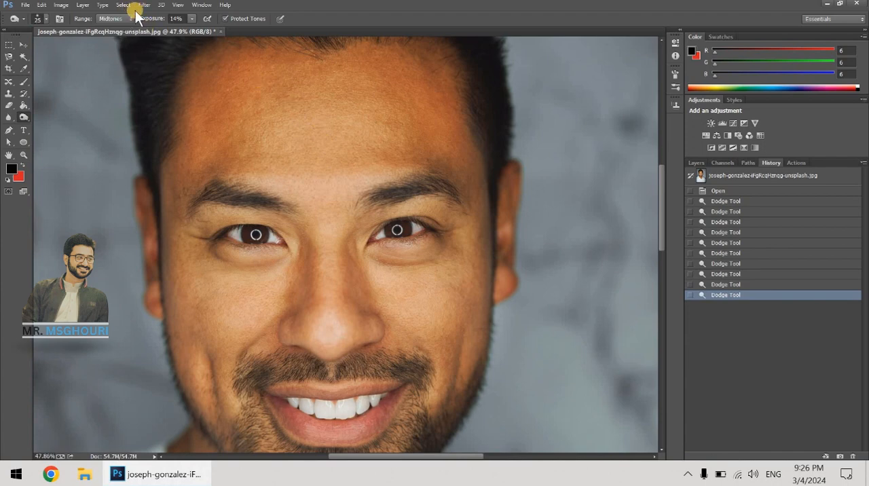
key("bracketright")
key("bracketright")
key("bracketright")
key("bracketright")
key("bracketright")
key("bracketright")
key("bracketright")
key("bracketright")
key("bracketright")
key("bracketright")
key("bracketright")
key("bracketright")
key("bracketright")
key("bracketright")
key("bracketright")
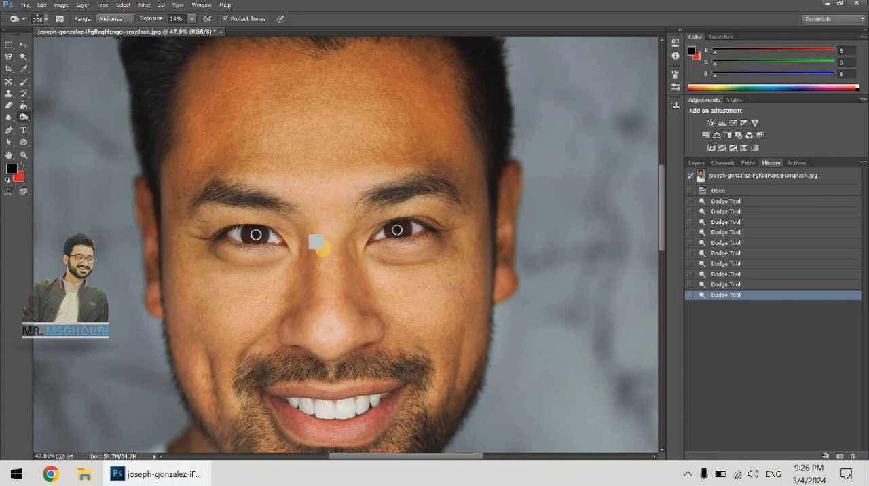
key("bracketleft")
key("bracketleft")
key("bracketleft")
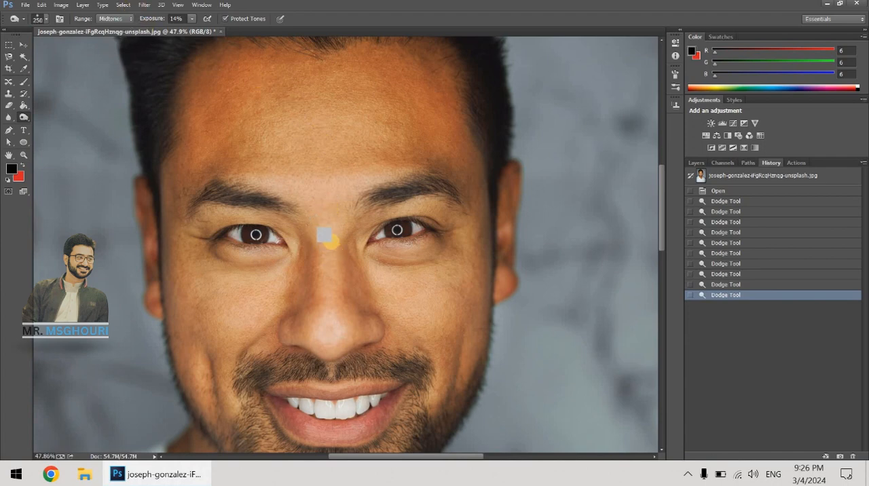
left_click_drag(332, 242, 332, 321)
left_click_drag(333, 251, 330, 349)
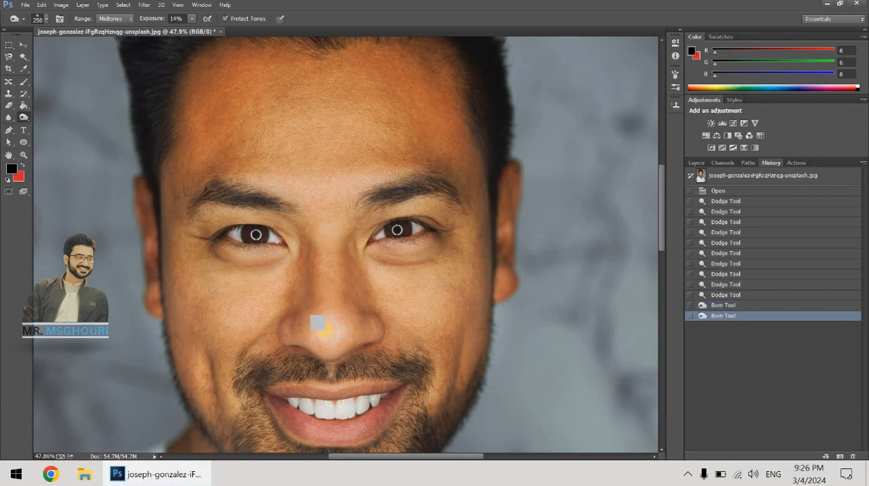
left_click(330, 332)
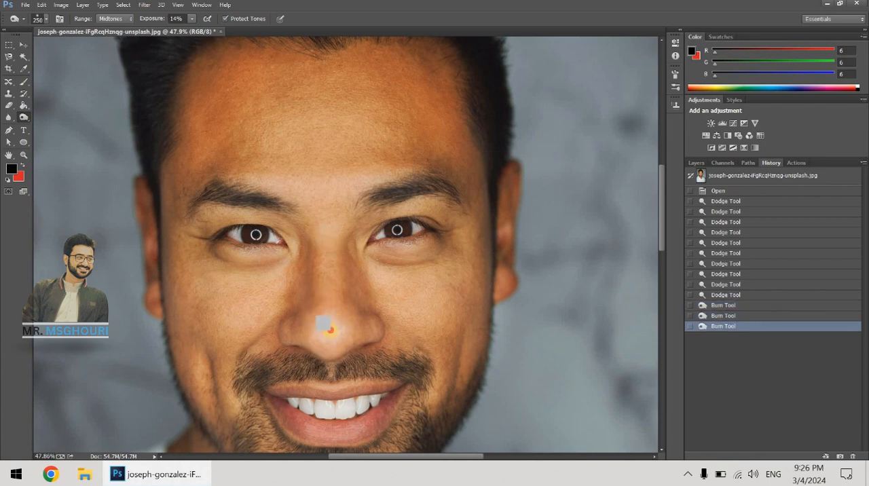
left_click(331, 331)
left_click(330, 331)
left_click(326, 337)
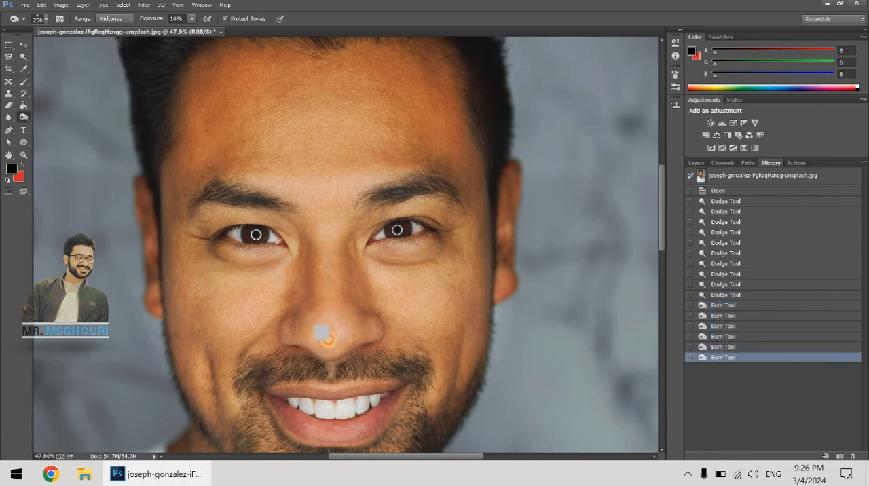
left_click(326, 337)
Step: Burn the skin between and above the eyebrows, across the central forehead and beneath both eyes
left_click(332, 171)
mouse_move(286, 179)
left_mouse_down()
mouse_move(309, 189)
mouse_move(254, 179)
left_mouse_up()
mouse_move(312, 186)
left_mouse_down()
mouse_move(381, 159)
mouse_move(343, 179)
mouse_move(396, 167)
left_mouse_up()
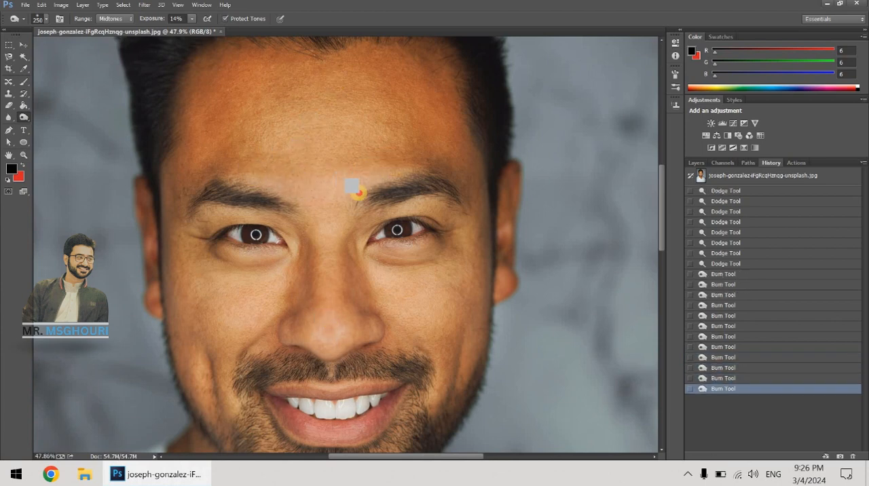
mouse_move(360, 193)
left_mouse_down()
mouse_move(391, 168)
mouse_move(334, 87)
left_mouse_up()
left_click_drag(330, 157, 292, 116)
left_click_drag(318, 88, 268, 118)
mouse_move(268, 119)
left_mouse_down()
mouse_move(323, 127)
mouse_move(377, 121)
left_mouse_up()
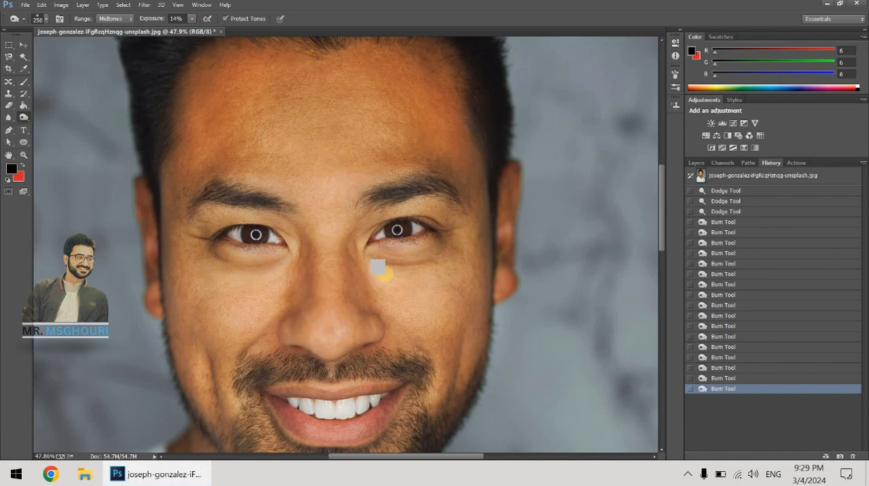
mouse_move(385, 274)
left_mouse_down()
mouse_move(414, 279)
mouse_move(395, 279)
left_mouse_up()
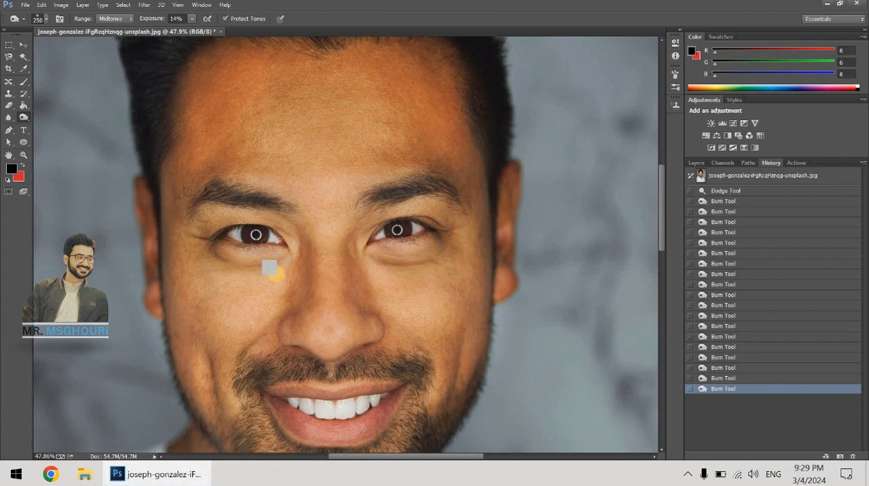
left_click(269, 268)
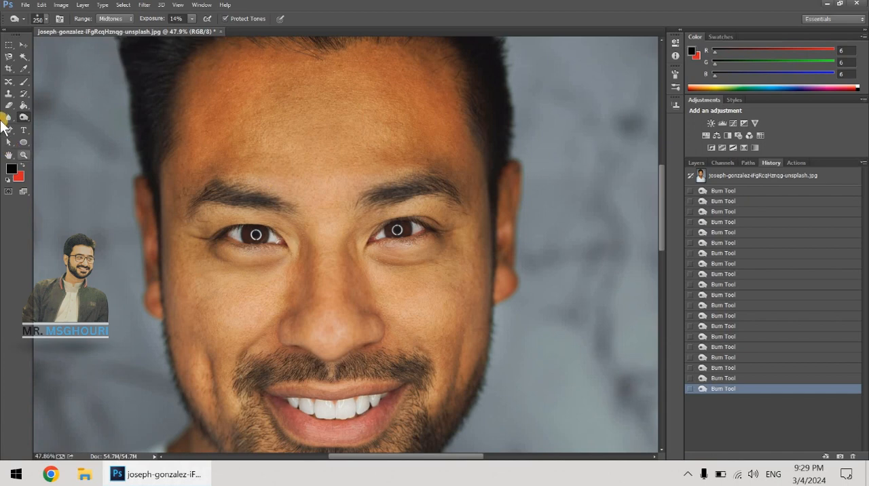
Step: Desaturate a small spot in the middle of the forehead with the Sponge Tool in Desaturate mode at 100% flow
left_click(27, 116)
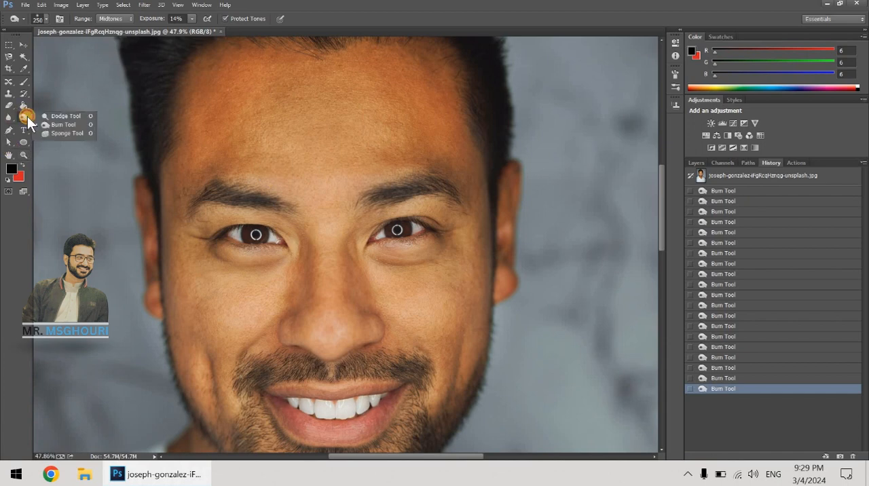
left_click(58, 134)
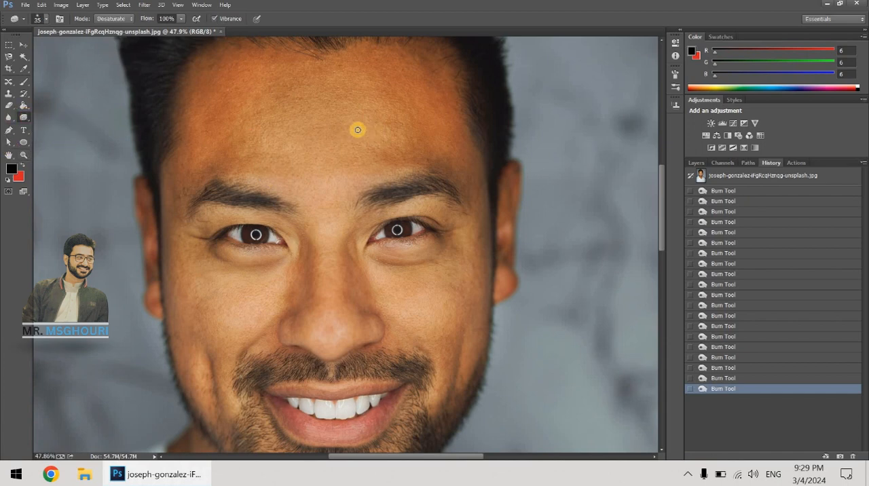
key("Return")
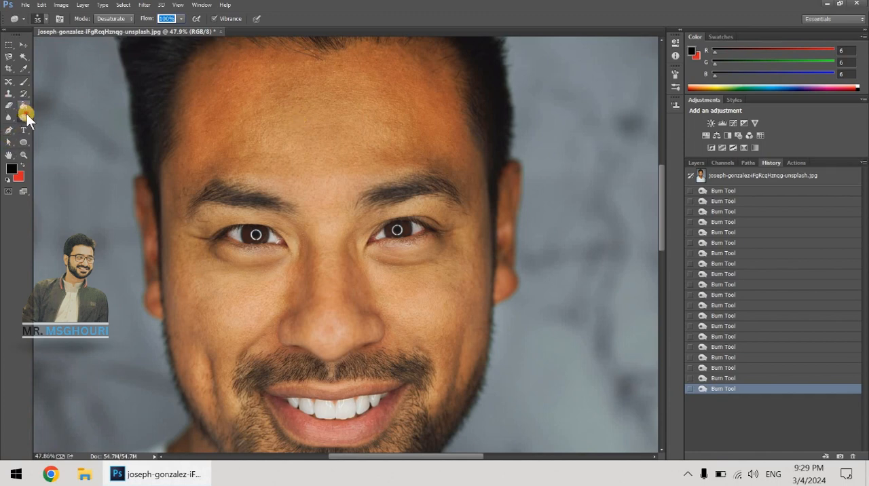
left_click_drag(331, 113, 337, 102)
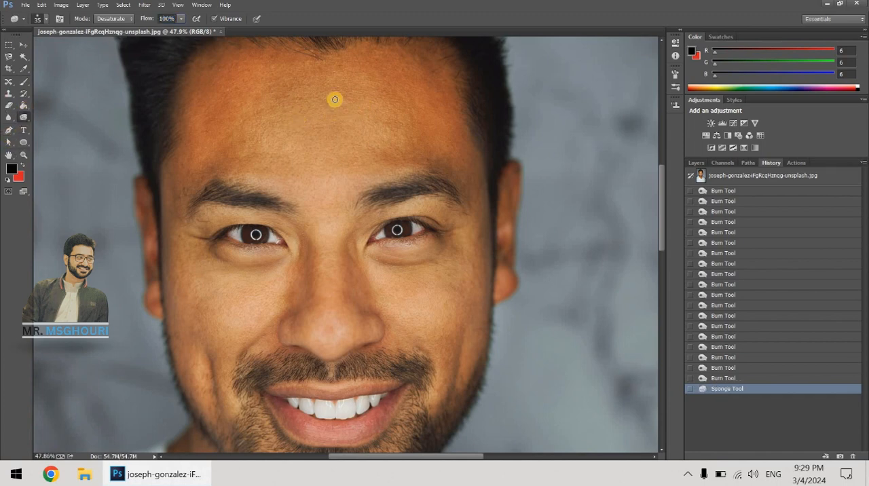
Step: Enlarge the Sponge brush to 400, try desaturating the bridge of the nose and undo that stroke
key("bracketright")
key("bracketright")
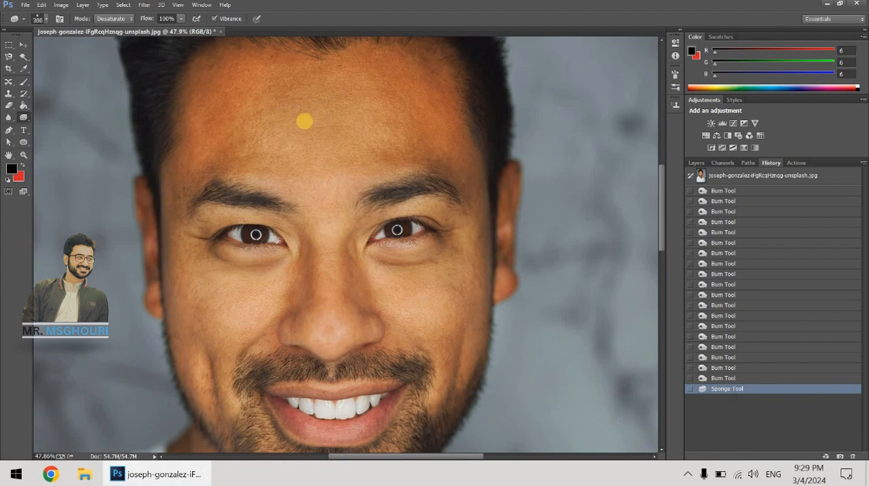
left_click_drag(320, 240, 338, 242)
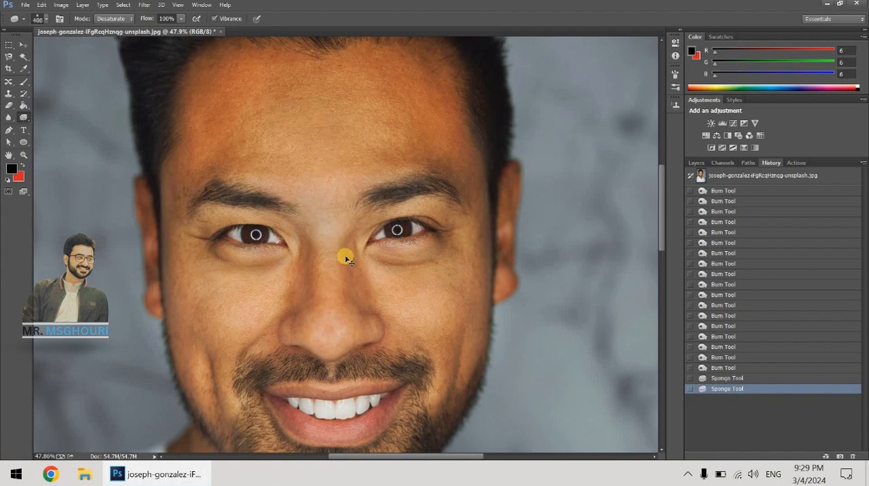
key("ctrl+z")
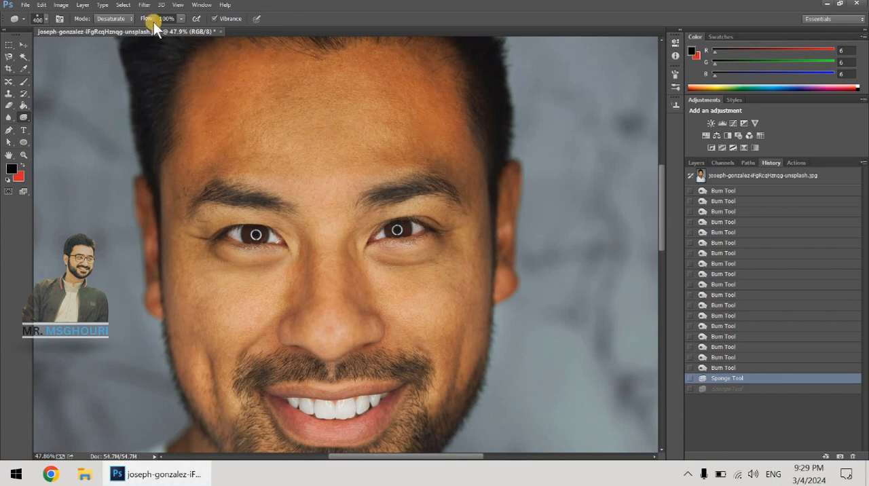
Step: Set the Sponge Tool's flow to 62% and desaturate both sides of the forehead
left_click_drag(151, 21, 141, 22)
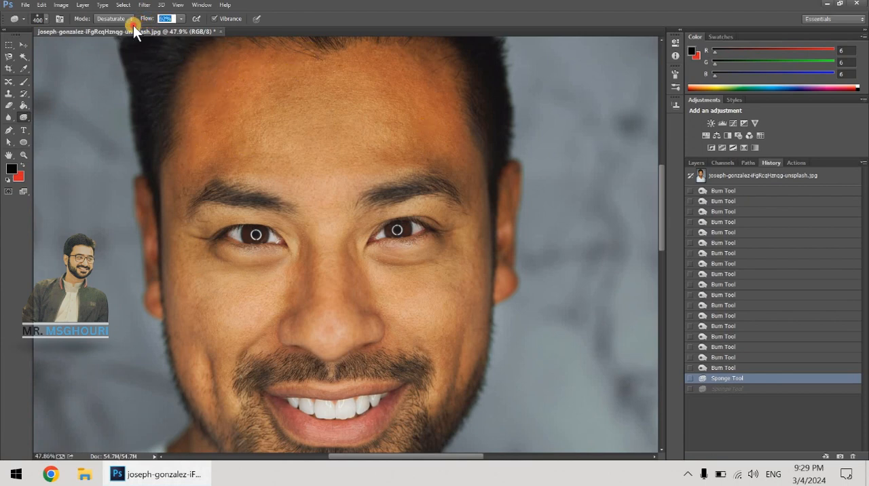
left_click_drag(225, 77, 206, 97)
mouse_move(206, 97)
left_mouse_down()
mouse_move(284, 67)
mouse_move(232, 112)
left_mouse_up()
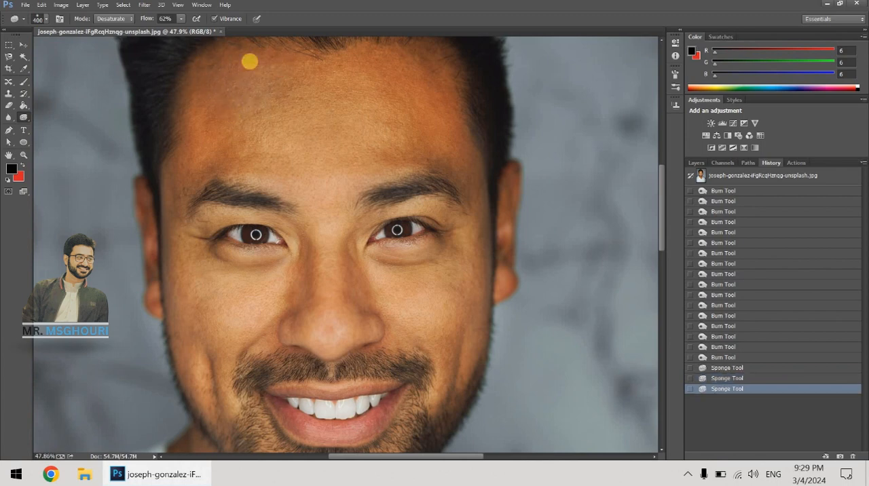
left_click_drag(250, 61, 205, 123)
left_click_drag(370, 66, 464, 120)
mouse_move(403, 82)
left_mouse_down()
mouse_move(466, 142)
mouse_move(478, 170)
mouse_move(508, 187)
left_mouse_up()
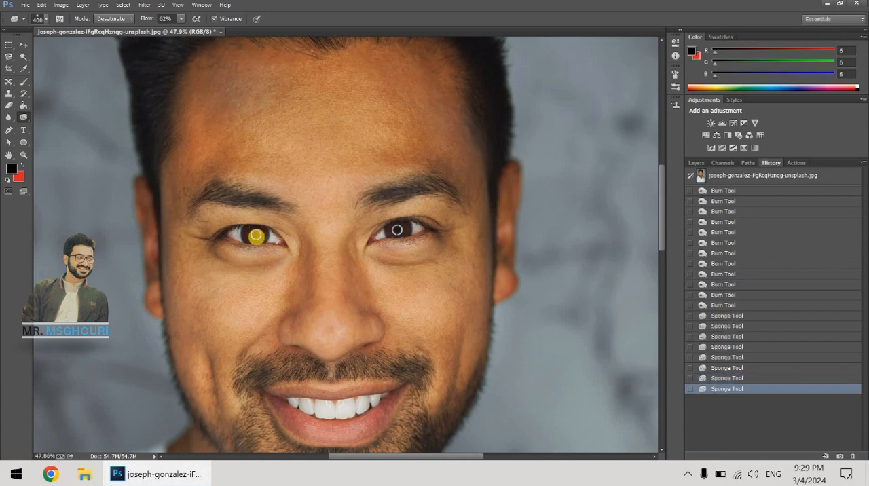
Step: Desaturate the skin around both eyes and extend it into a grey band across the face from ear to ear
mouse_move(246, 239)
left_mouse_down()
mouse_move(273, 247)
mouse_move(245, 235)
mouse_move(260, 233)
mouse_move(225, 236)
mouse_move(281, 249)
mouse_move(231, 245)
mouse_move(274, 239)
mouse_move(219, 222)
mouse_move(258, 242)
mouse_move(226, 232)
mouse_move(280, 239)
left_mouse_up()
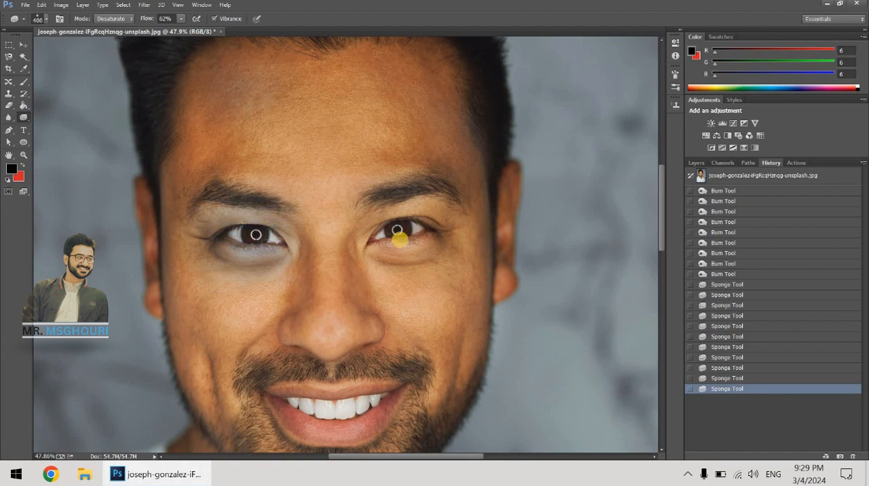
mouse_move(426, 226)
left_mouse_down()
mouse_move(394, 249)
mouse_move(438, 225)
mouse_move(401, 237)
mouse_move(437, 233)
mouse_move(499, 251)
mouse_move(450, 235)
mouse_move(422, 239)
left_mouse_up()
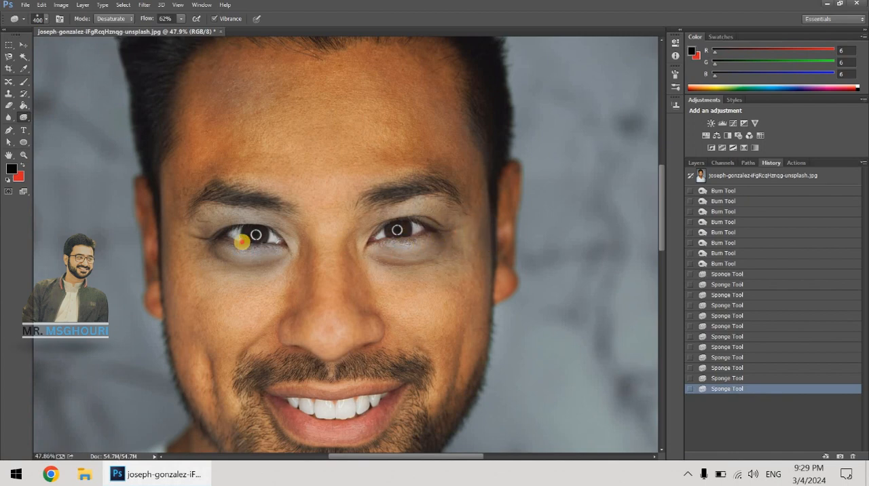
left_click_drag(243, 241, 174, 249)
mouse_move(229, 236)
left_mouse_down()
mouse_move(185, 238)
mouse_move(211, 247)
mouse_move(201, 260)
left_mouse_up()
mouse_move(127, 259)
left_mouse_down()
mouse_move(244, 241)
mouse_move(152, 229)
mouse_move(361, 267)
mouse_move(179, 235)
mouse_move(298, 248)
mouse_move(606, 211)
left_mouse_up()
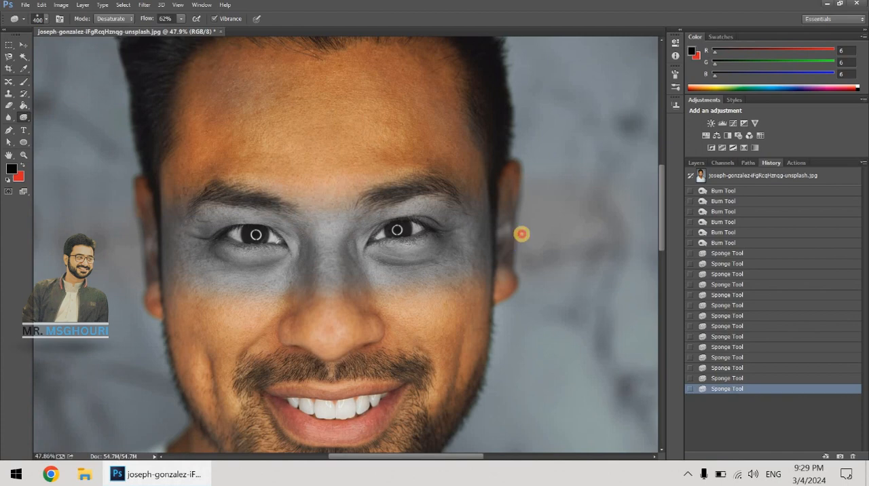
left_click_drag(159, 238, 191, 242)
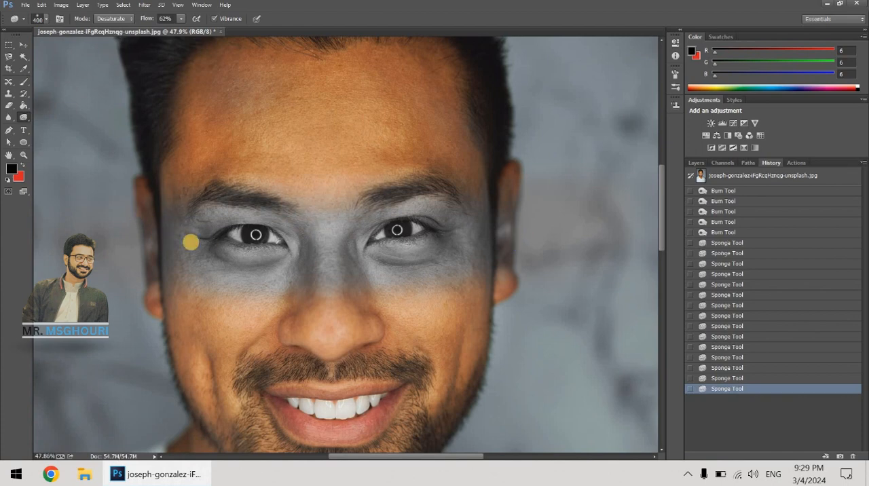